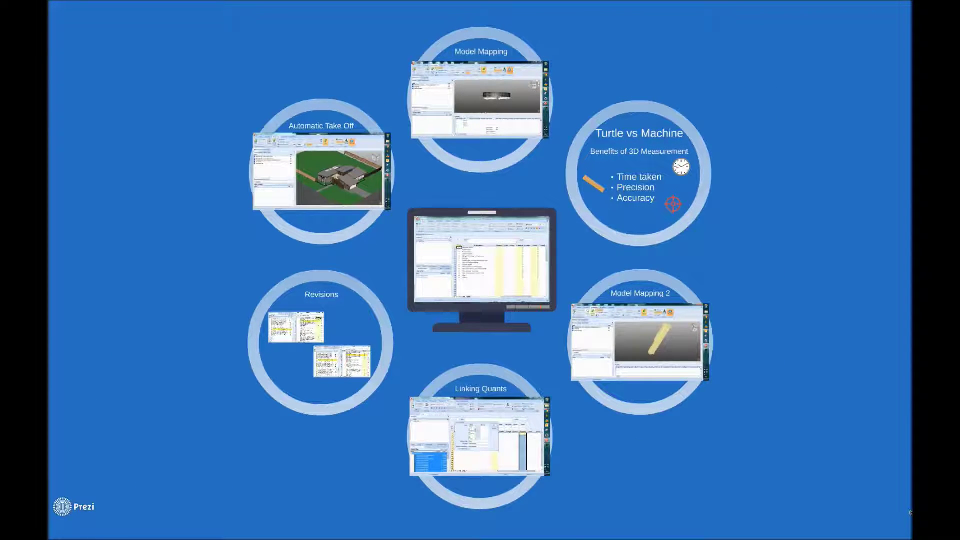
Step: Zoom the Prezi from the topic overview into the Automatic Take Off frame and its CostX screenshot
key(Right)
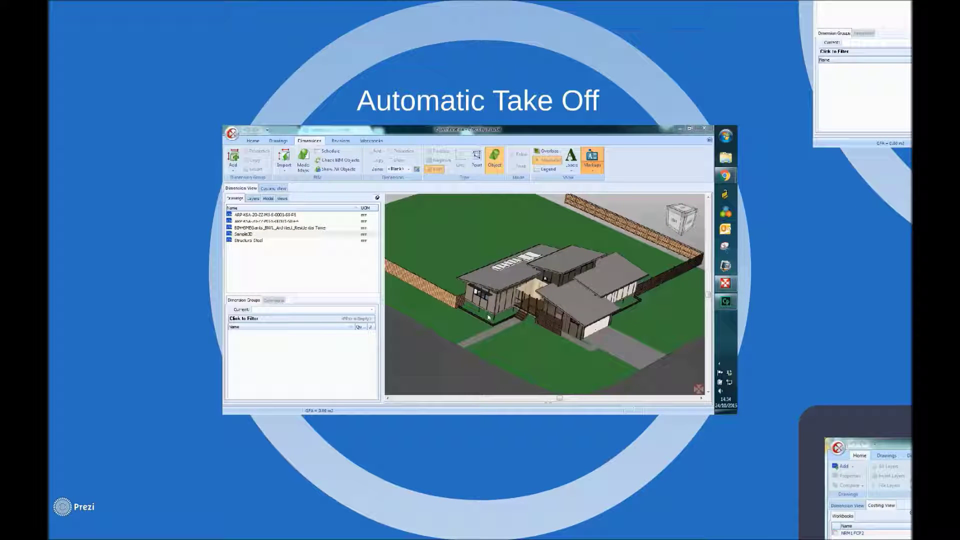
key(Right)
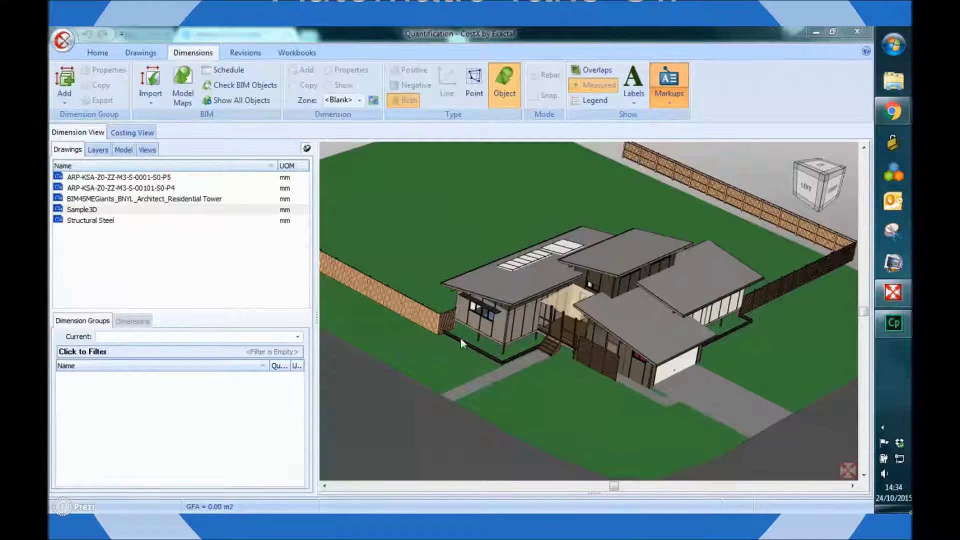
Step: Hide the ROOFS and WALLS layers to see inside the house model
click(95, 152)
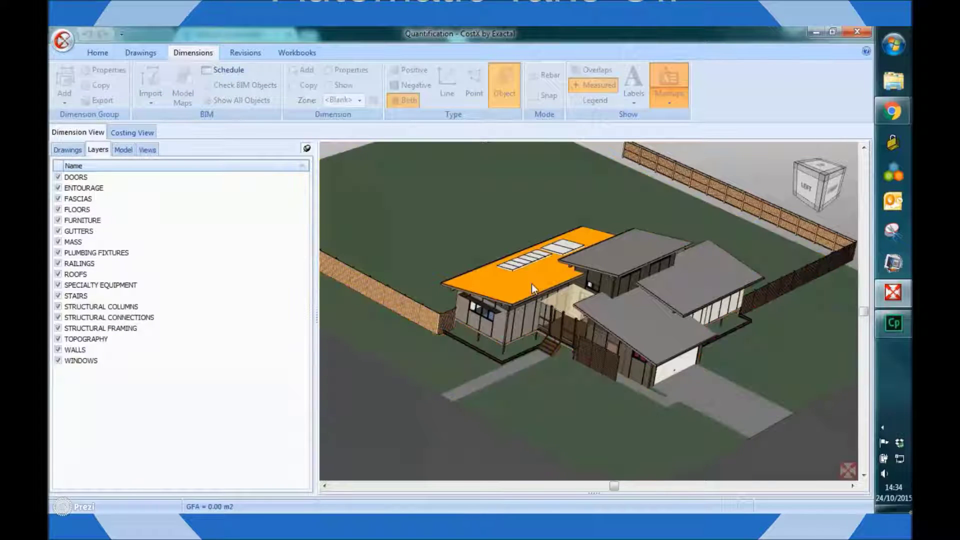
click(532, 283)
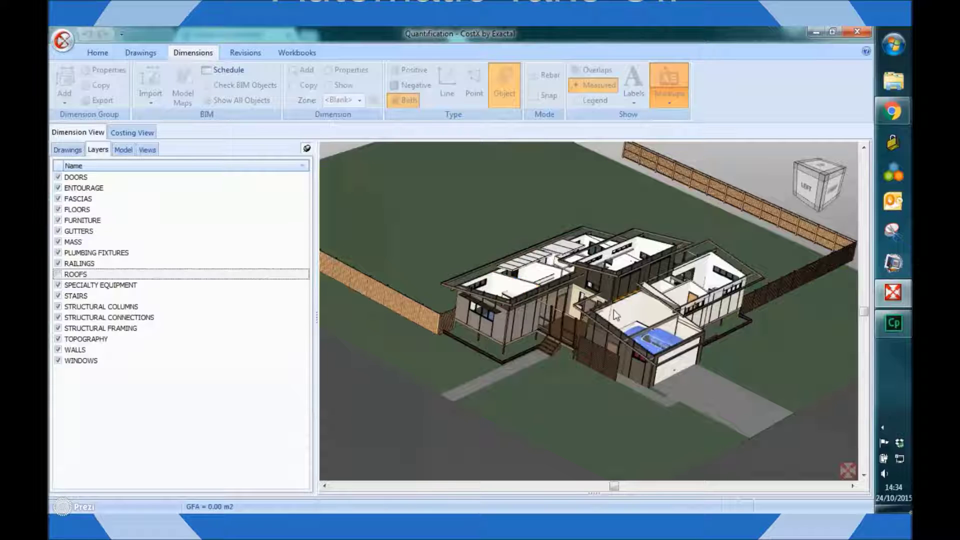
mouse_move(575, 305)
mouse_down()
mouse_move(606, 321)
mouse_move(559, 314)
mouse_up()
click(592, 295)
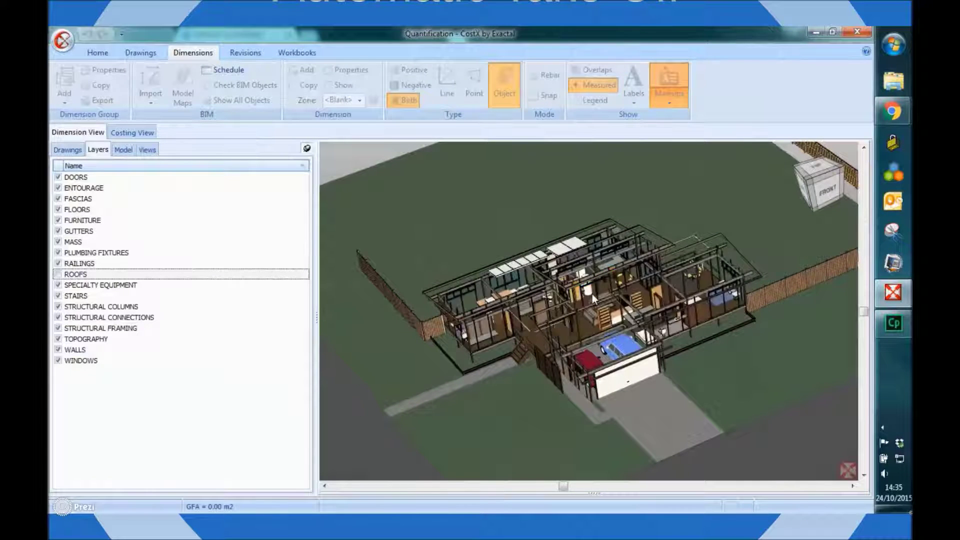
scroll(602, 318, up, 5)
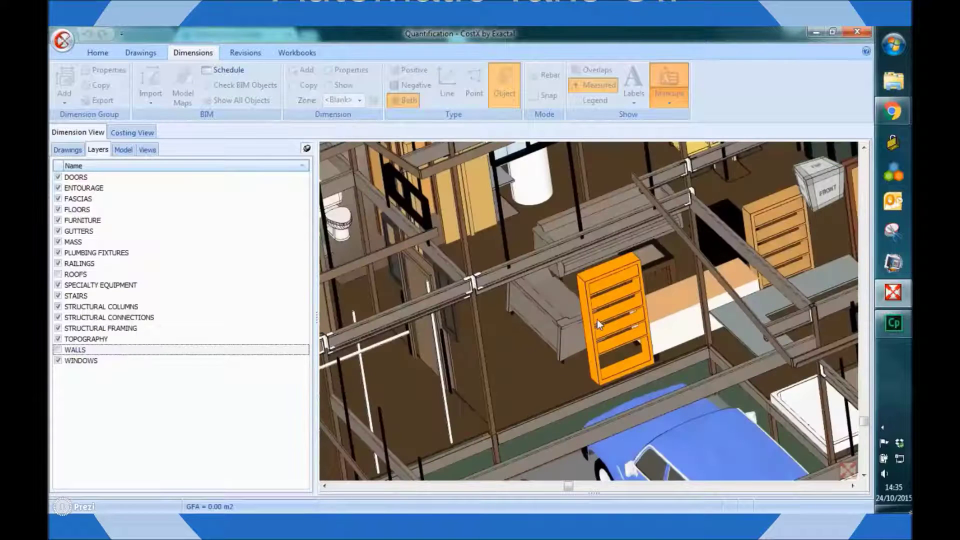
scroll(589, 319, down, 3)
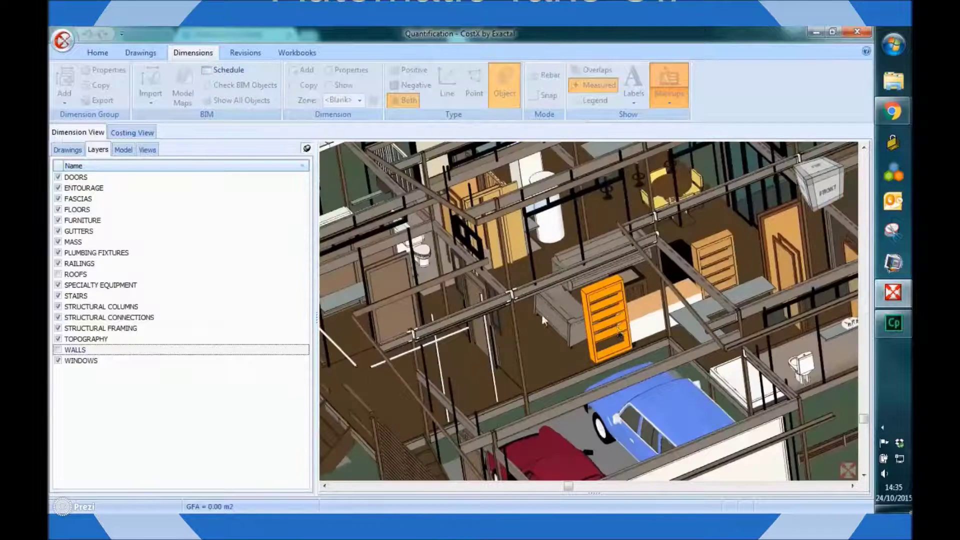
scroll(541, 315, down, 2)
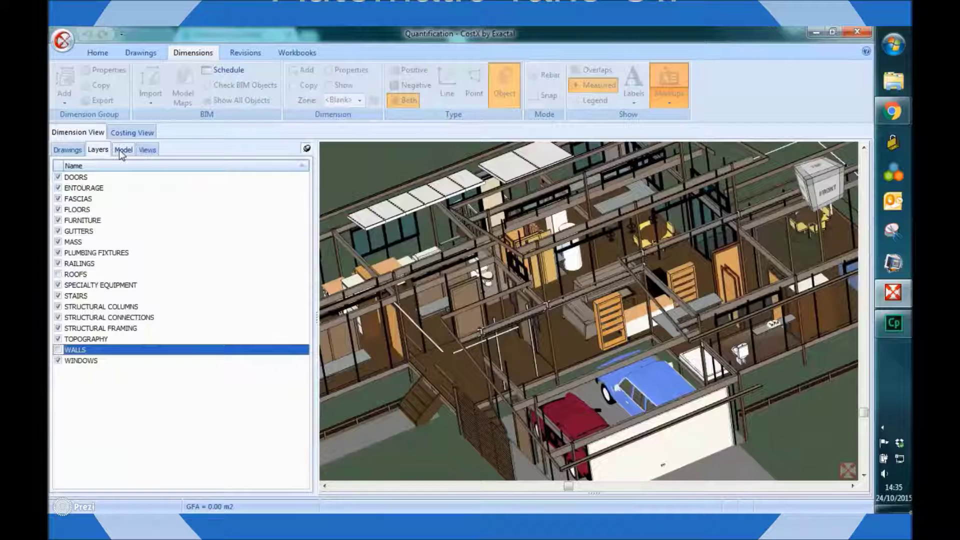
Step: Isolate the doors, then the Sliding Door - 4 Panel (AUS), before restoring the whole house view
click(123, 150)
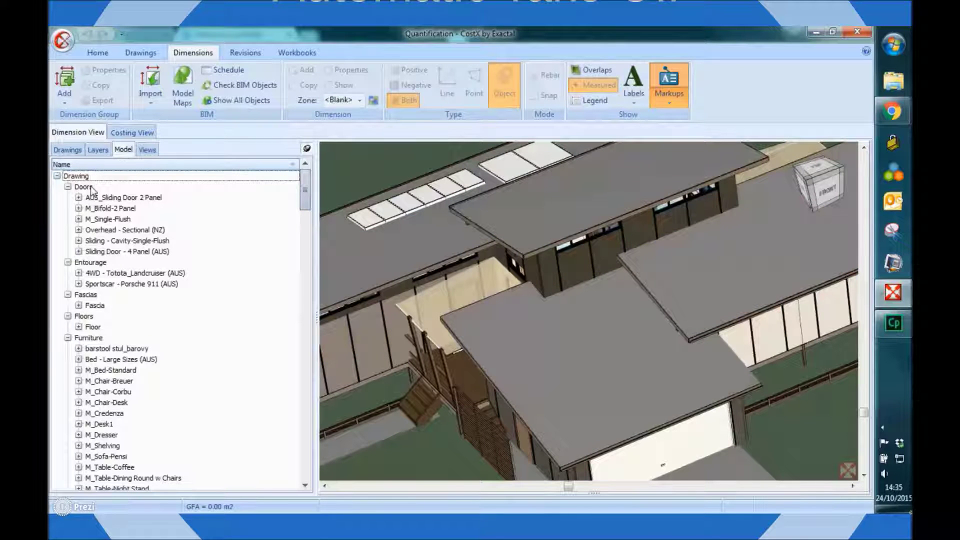
click(92, 189)
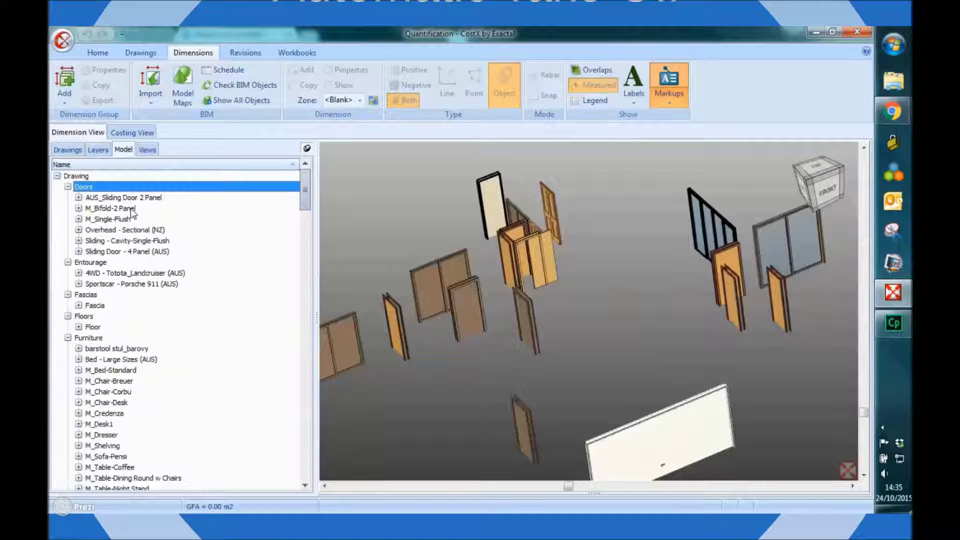
click(125, 252)
middle_drag(595, 320, 512, 329)
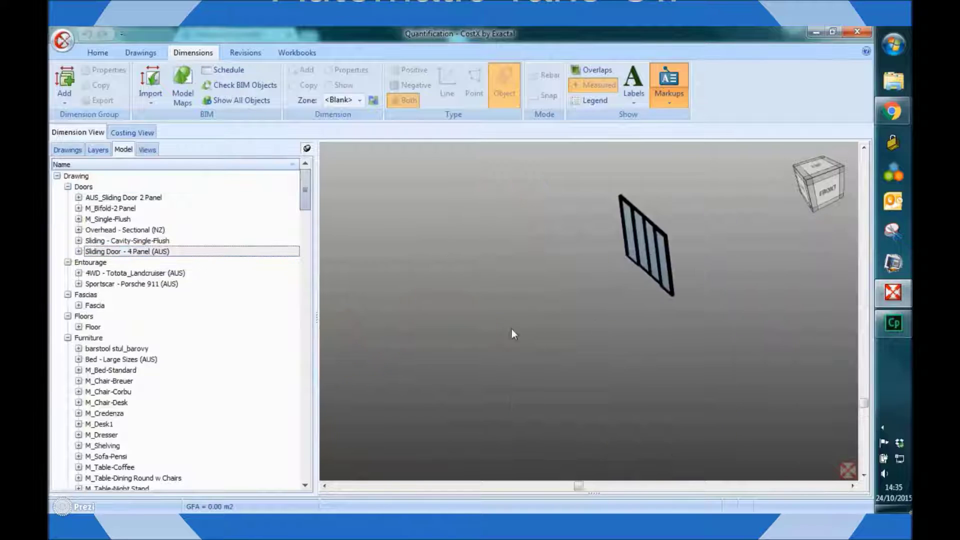
middle_drag(638, 338, 689, 330)
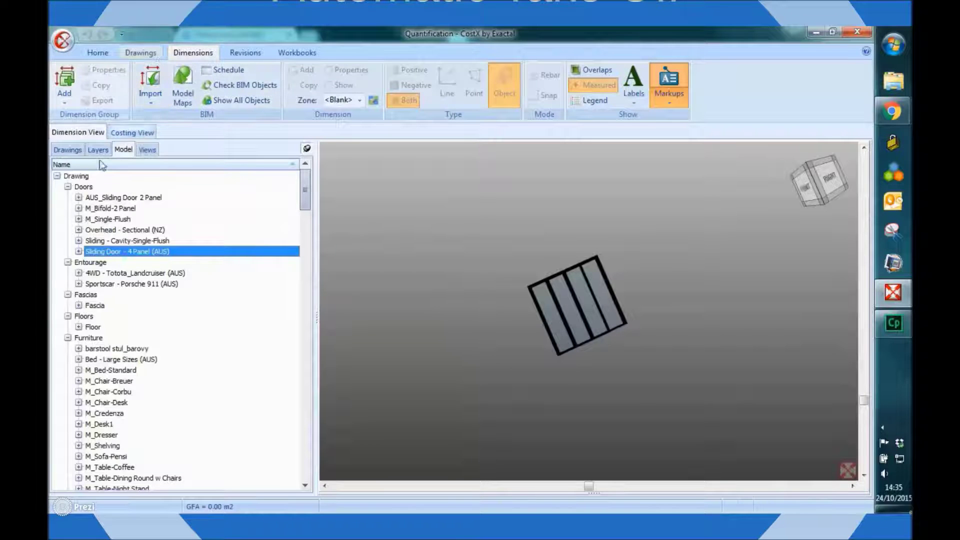
key(Home)
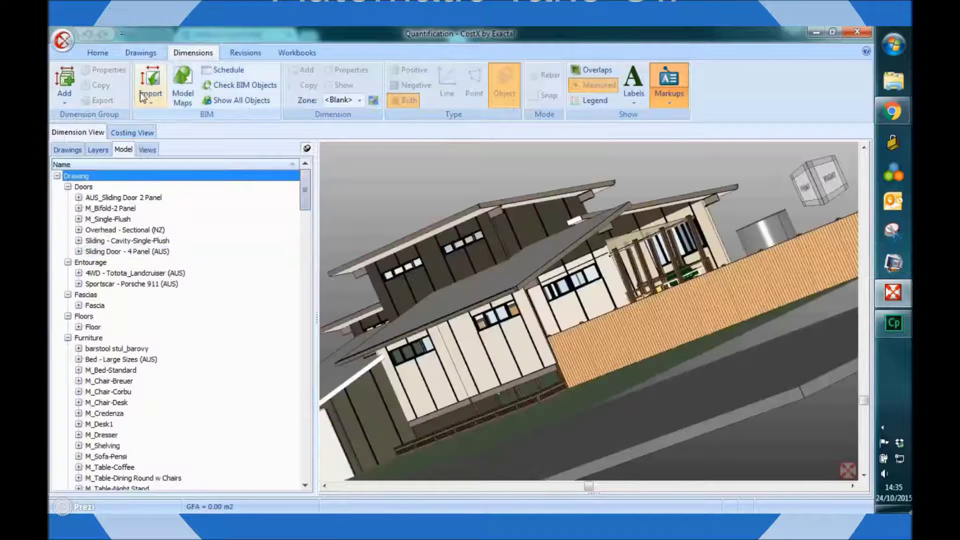
Step: Import BIM dimensions with the BIM Import Revit General.xslt template and dismiss the units warning
click(146, 87)
click(160, 116)
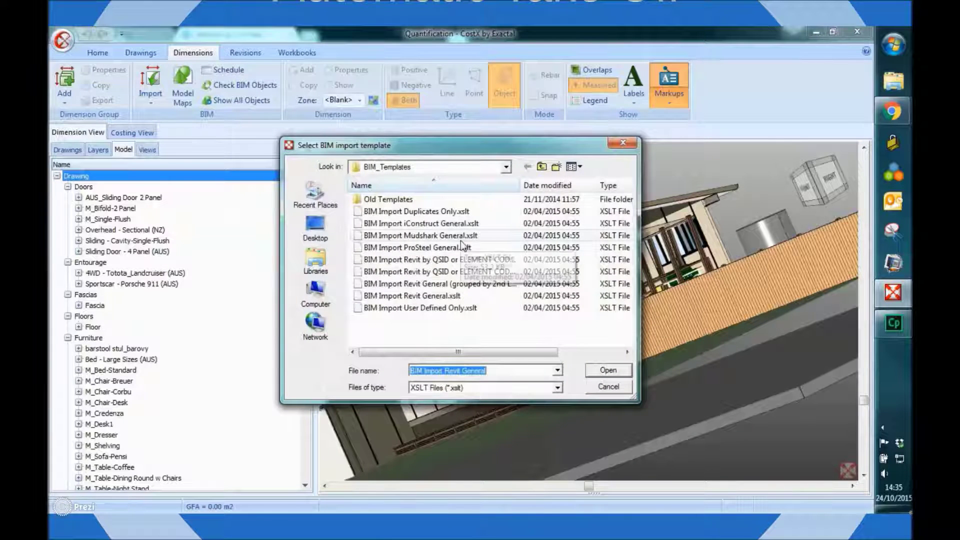
click(499, 300)
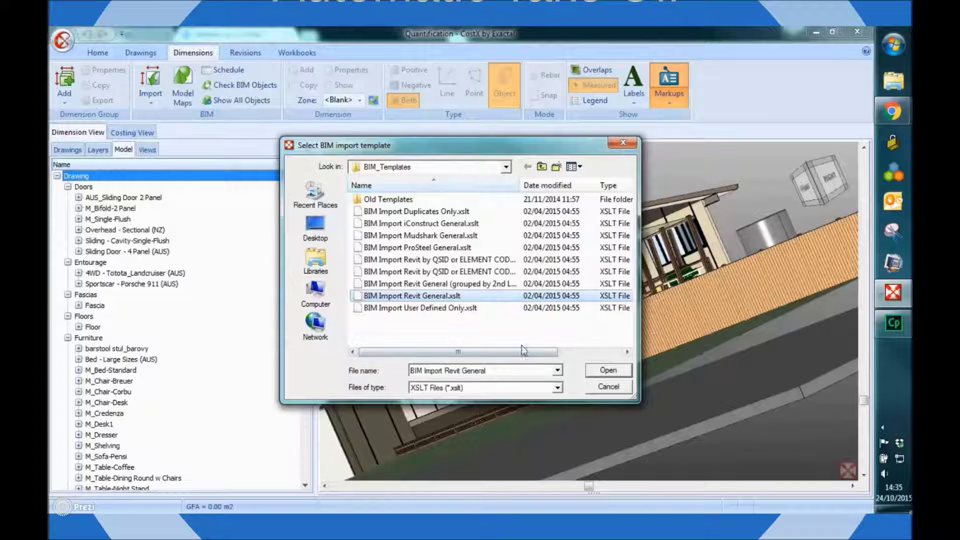
click(597, 373)
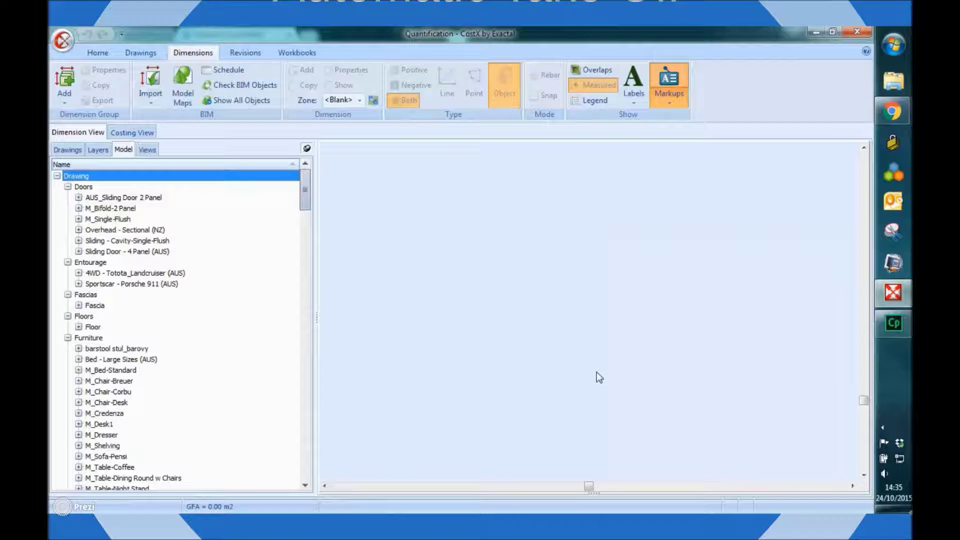
click(630, 218)
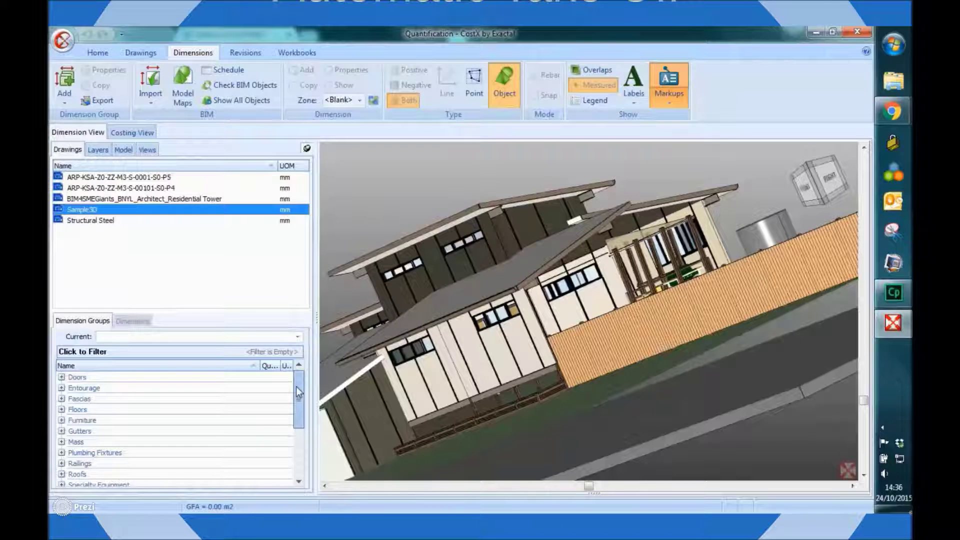
Step: Expand the Doors and Walls dimension groups and select Basic Wall EXTERNAL WALL PANEL F4
click(62, 377)
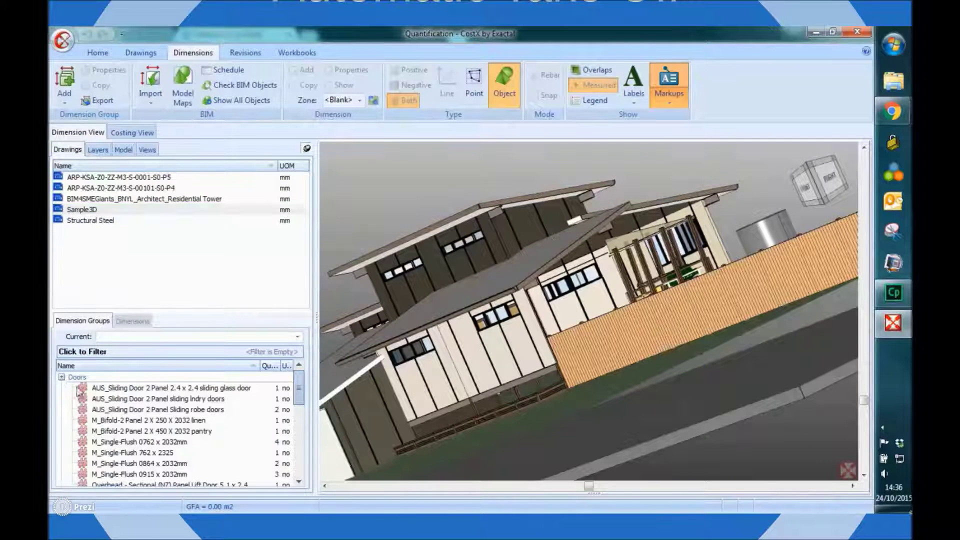
scroll(299, 405, down, 1)
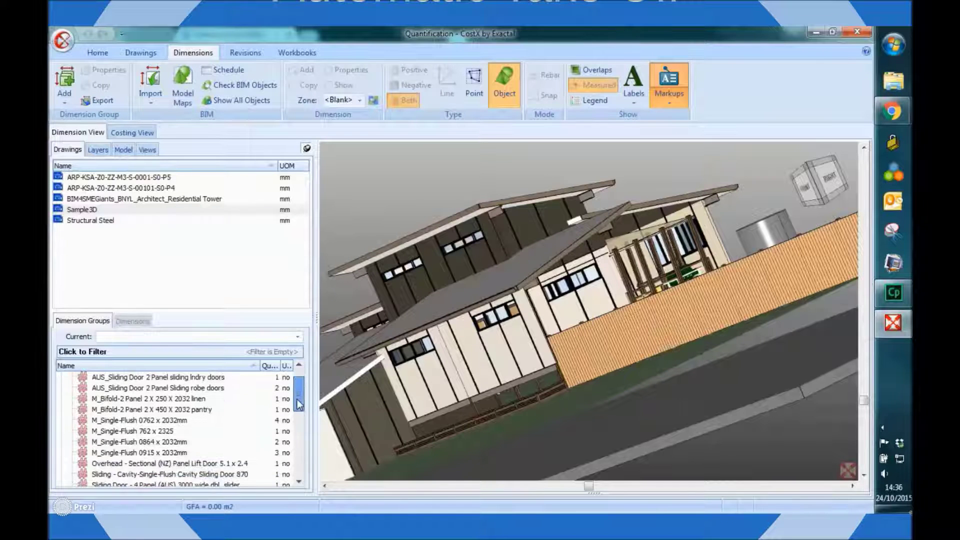
scroll(299, 406, down, 3)
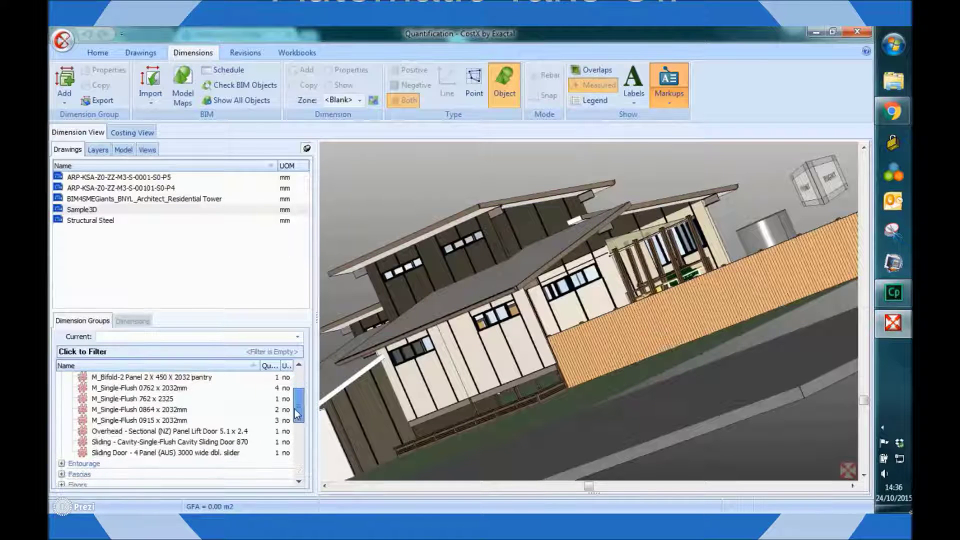
drag(297, 414, 290, 473)
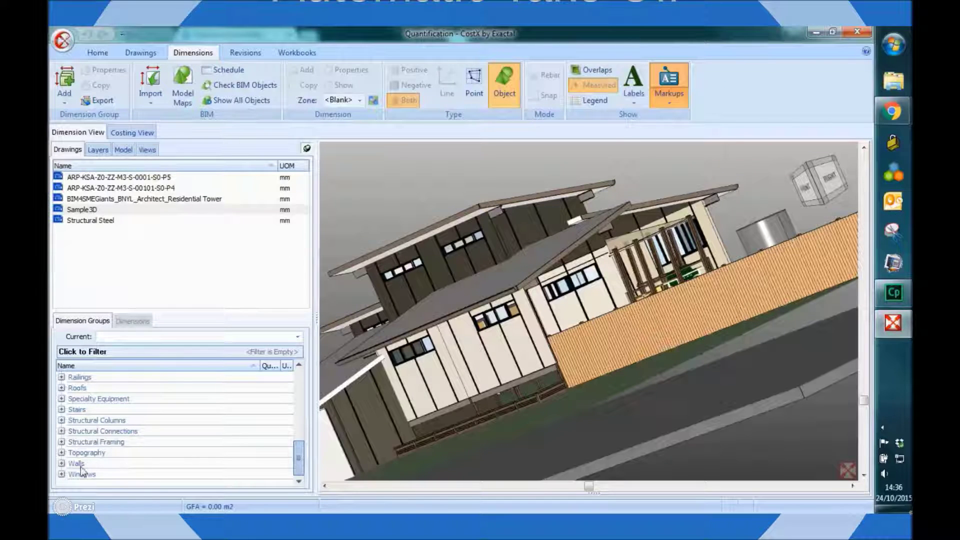
click(61, 463)
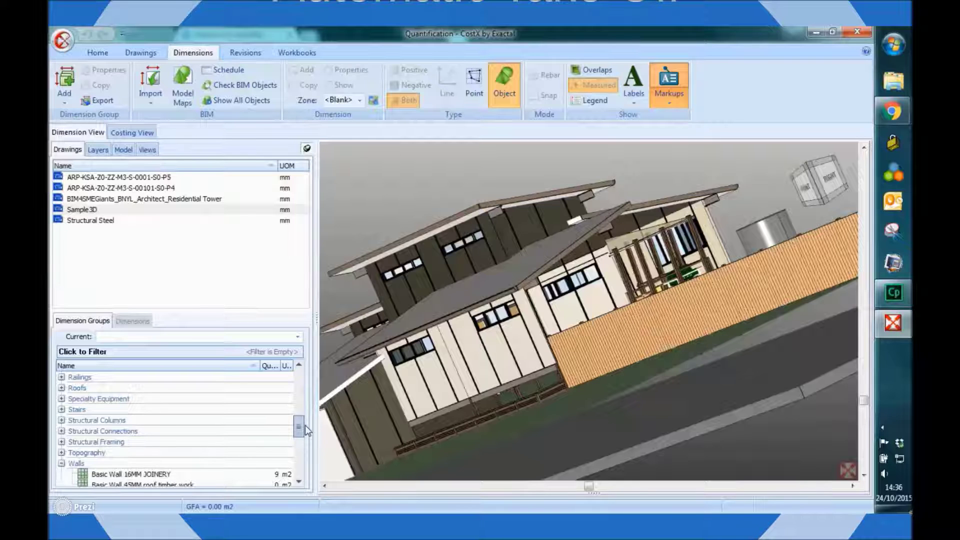
drag(298, 427, 293, 446)
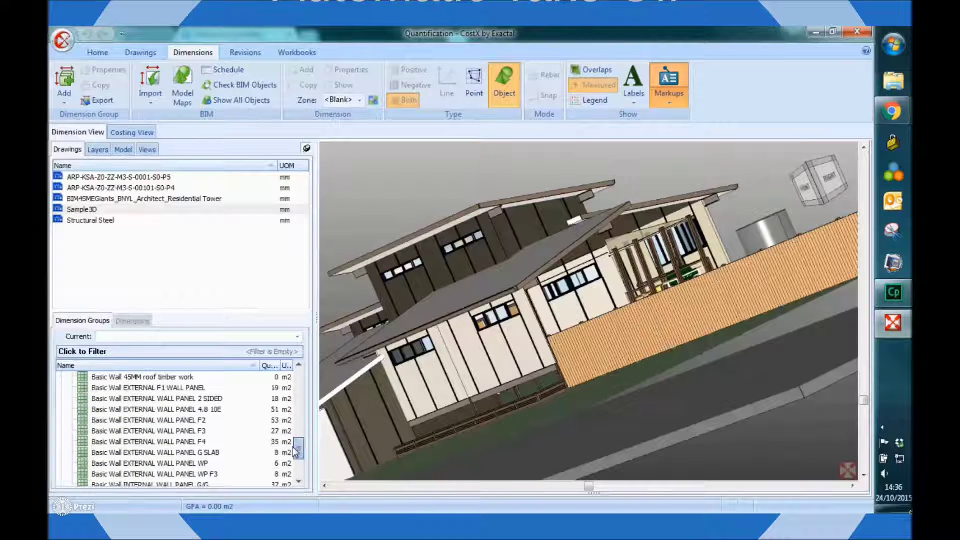
click(278, 443)
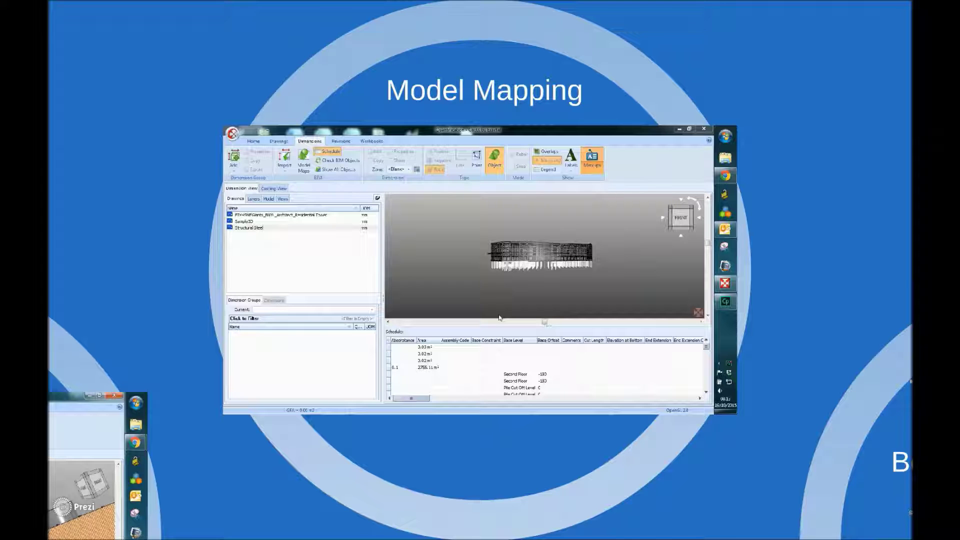
Step: Advance the Prezi into the embedded Model Mapping CostX demonstration
key(Right)
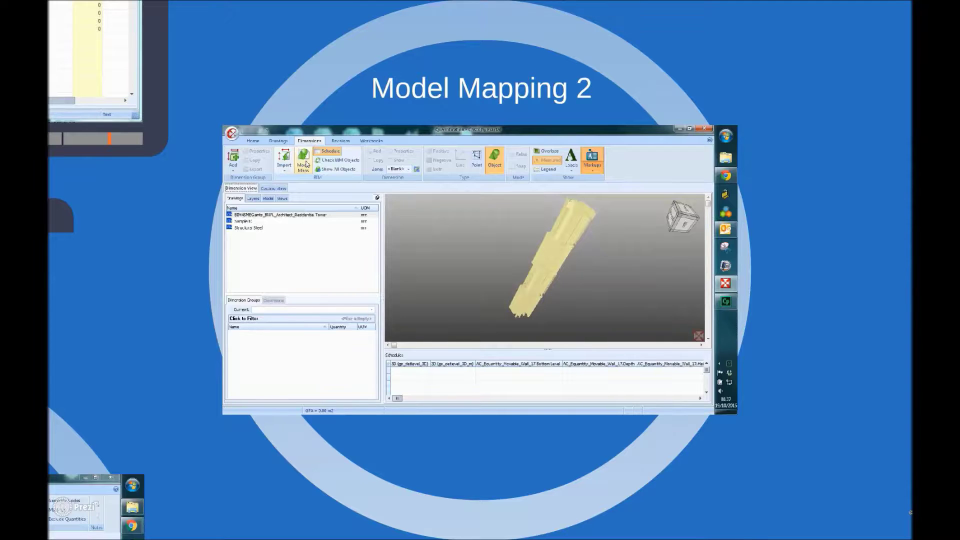
Step: Advance the Prezi through the Model Mapping 2 screenshots to the model map editing step
key(Right)
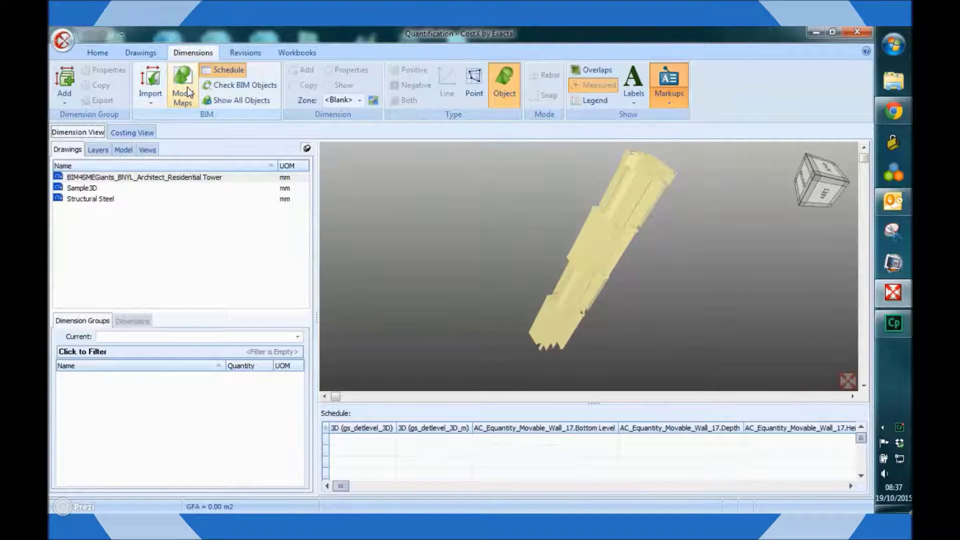
key(Right)
key(Right)
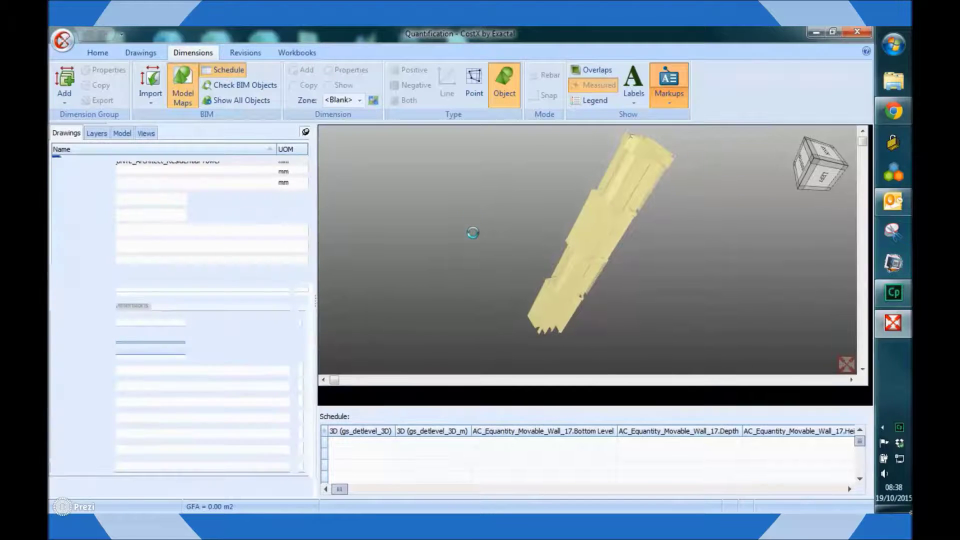
key(Right)
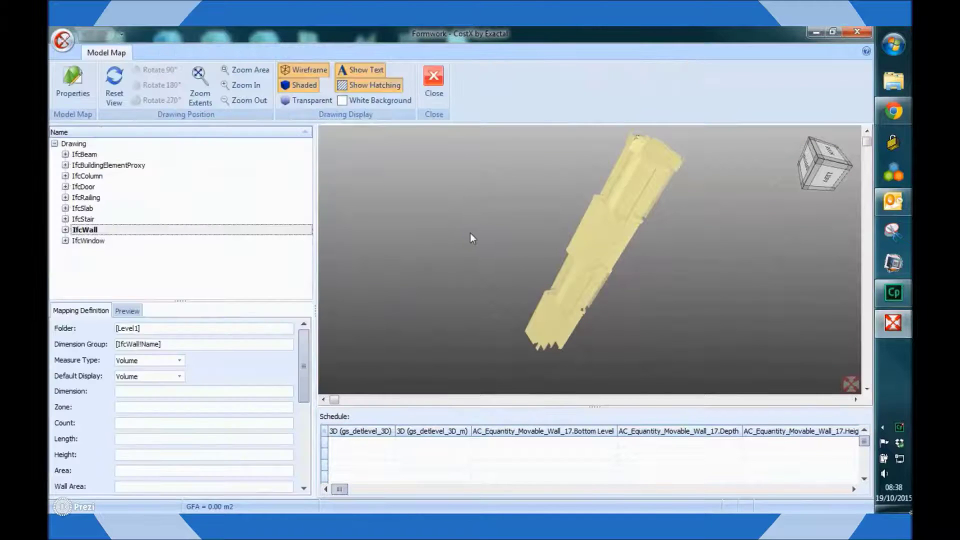
Step: Map IfcWall Custom 1 to Formwork Area (m2) from ArchiCADQuantities.Net Surface Area, then close the map
click(94, 229)
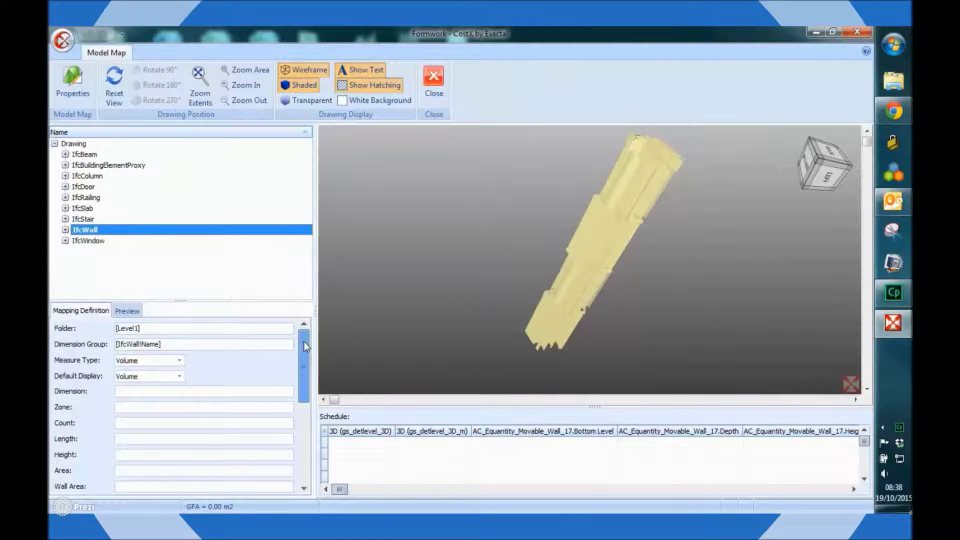
drag(303, 341, 287, 408)
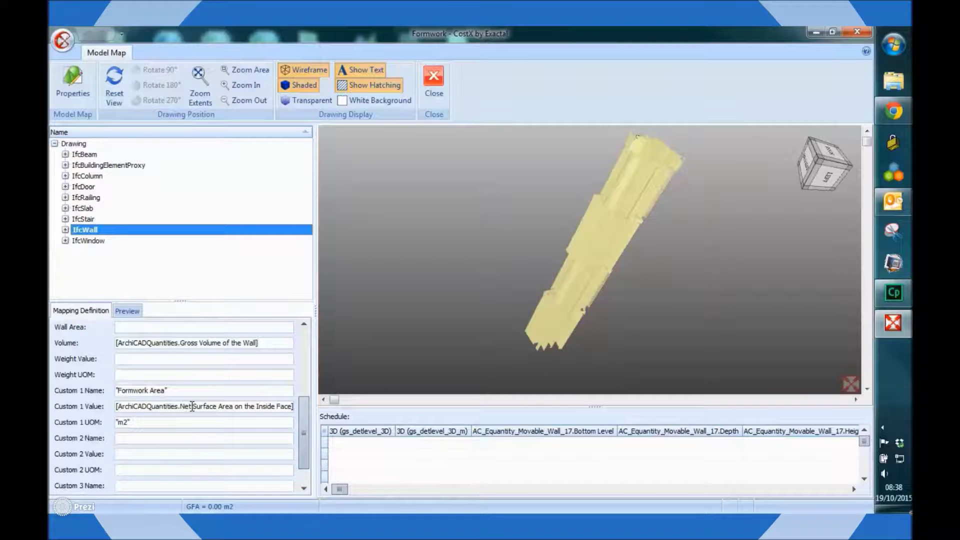
drag(192, 406, 320, 406)
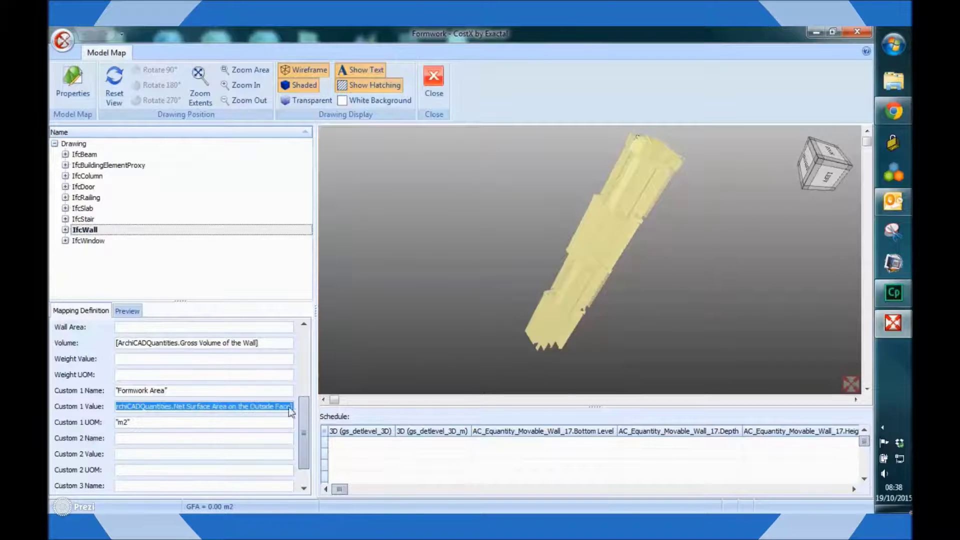
click(432, 84)
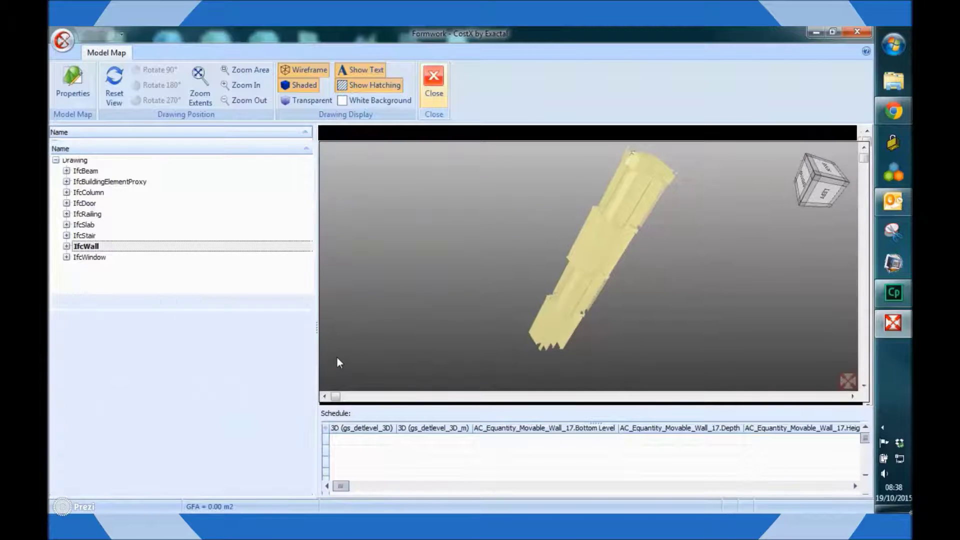
Step: Import dimensions using the Formwork model map, accept the visible-objects warning, and expand IfcWall
click(150, 87)
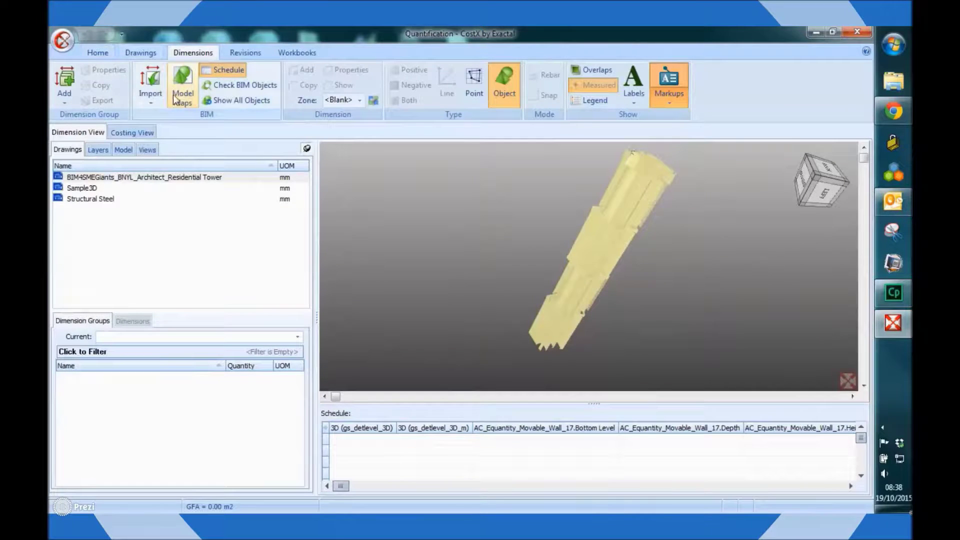
click(179, 131)
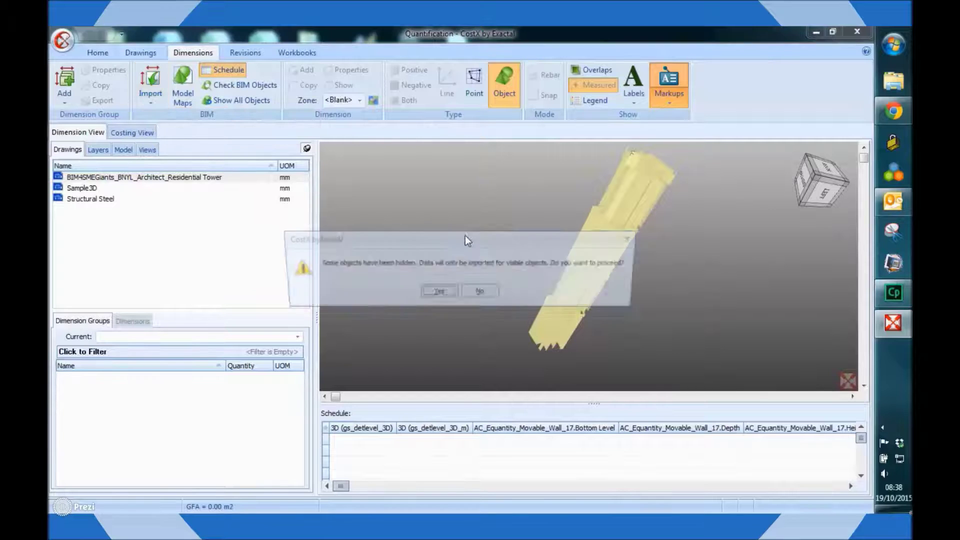
click(439, 294)
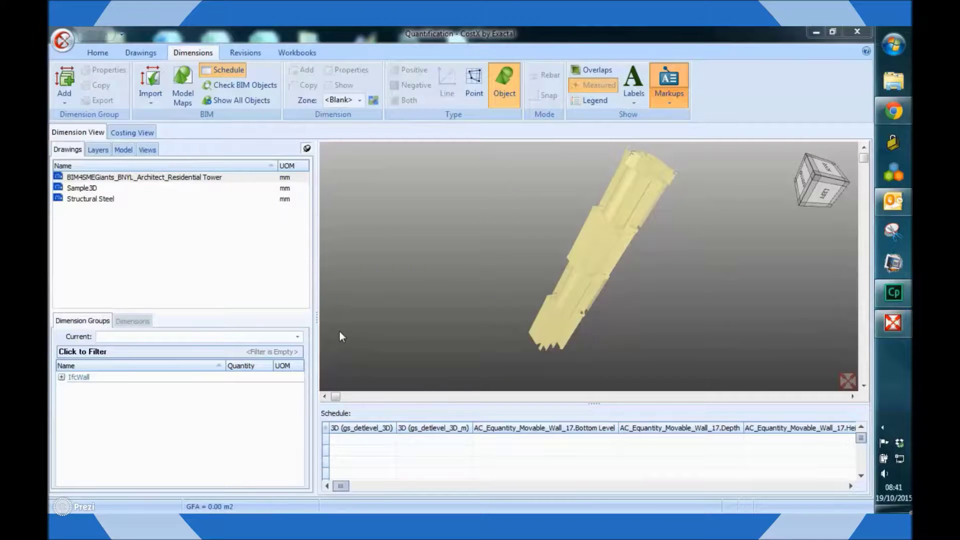
click(61, 377)
mouse_move(129, 390)
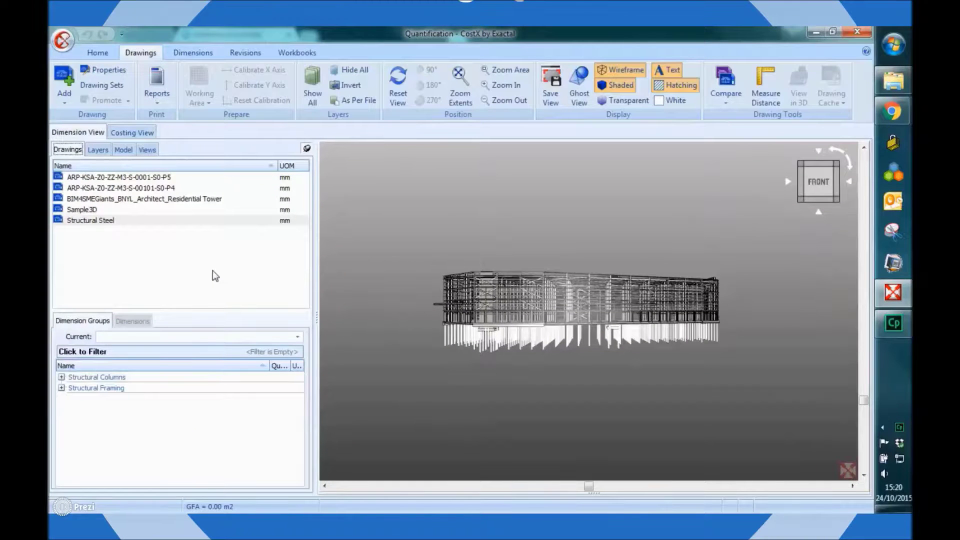
Step: Open the NRM1 FCP3 cost plan's Superstructure section and the quantity sheet behind cell C3
click(147, 138)
double_click(738, 230)
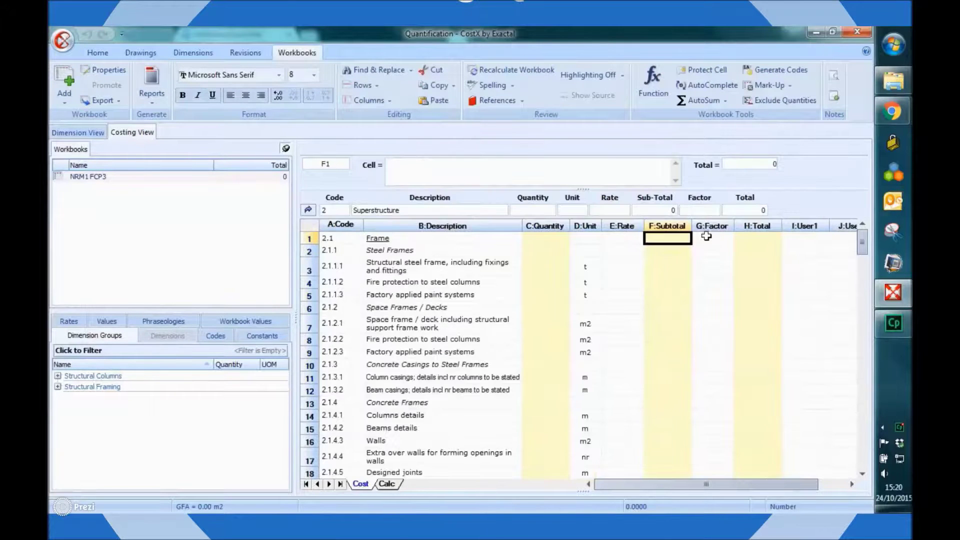
click(547, 267)
double_click(547, 275)
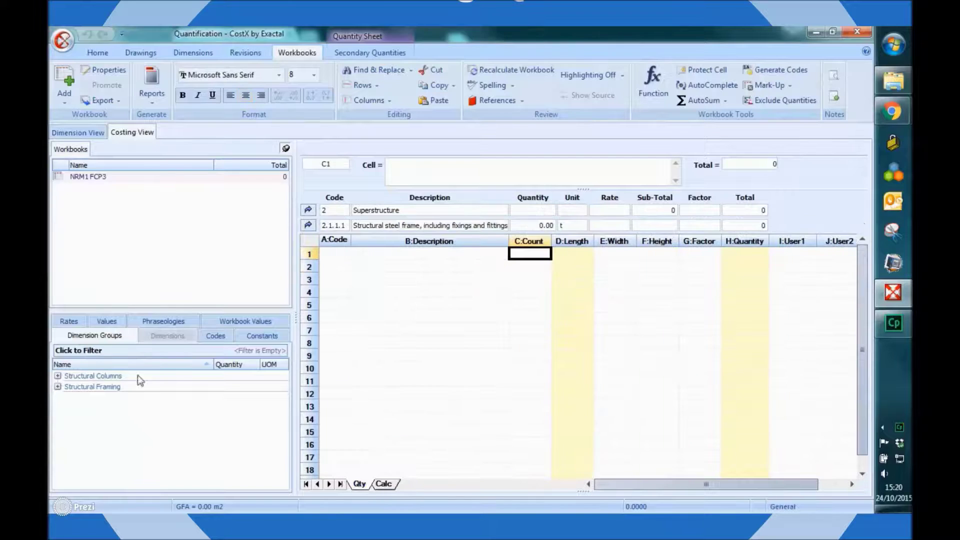
Step: Link all Structural Columns steel weights into the sheet so item 2.1.1.1 shows 241.59 t
click(58, 375)
scroll(283, 395, down, 1)
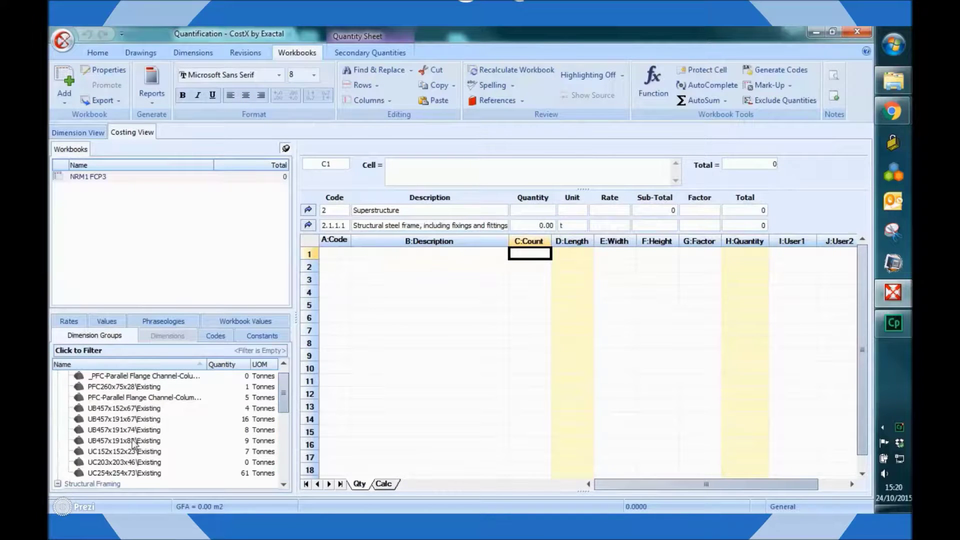
key(ctrl+a)
scroll(285, 400, up, 1)
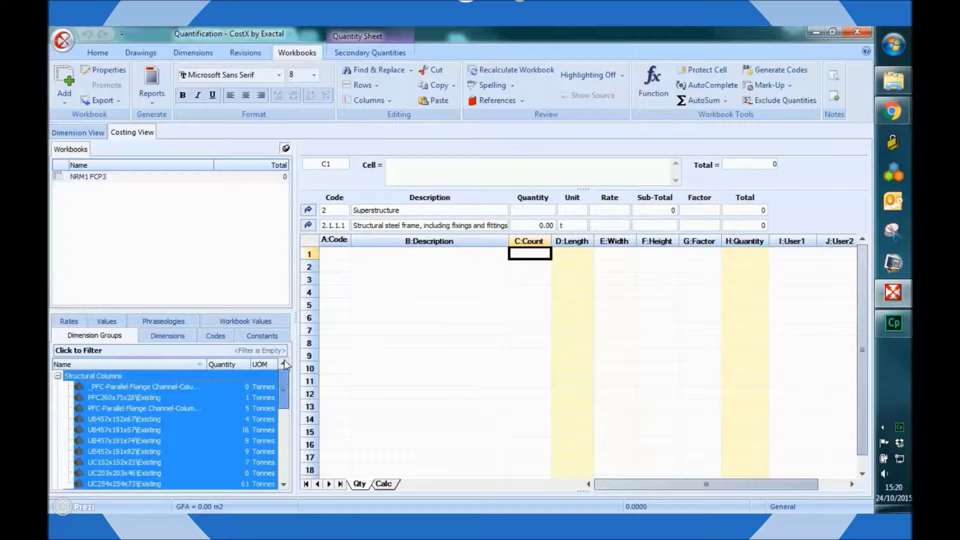
drag(210, 383, 753, 253)
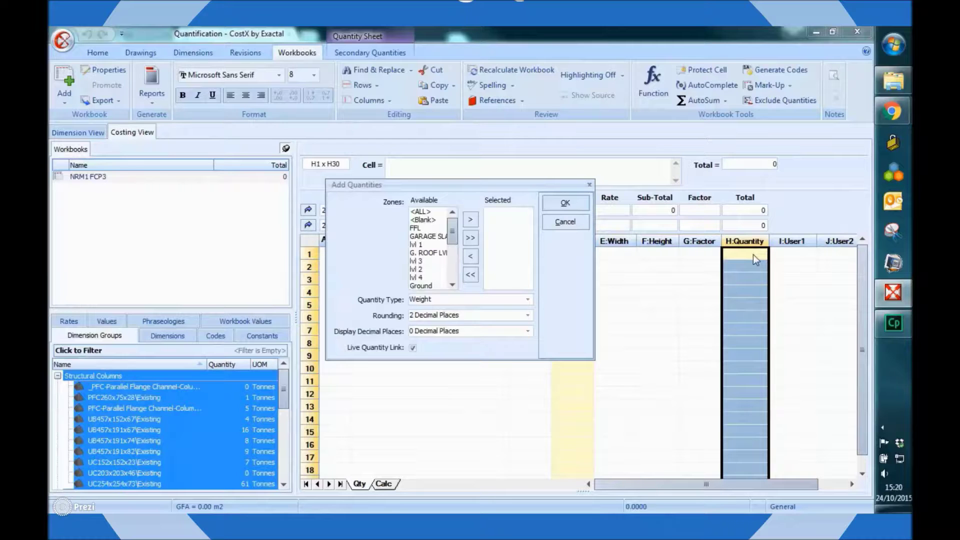
key(Return)
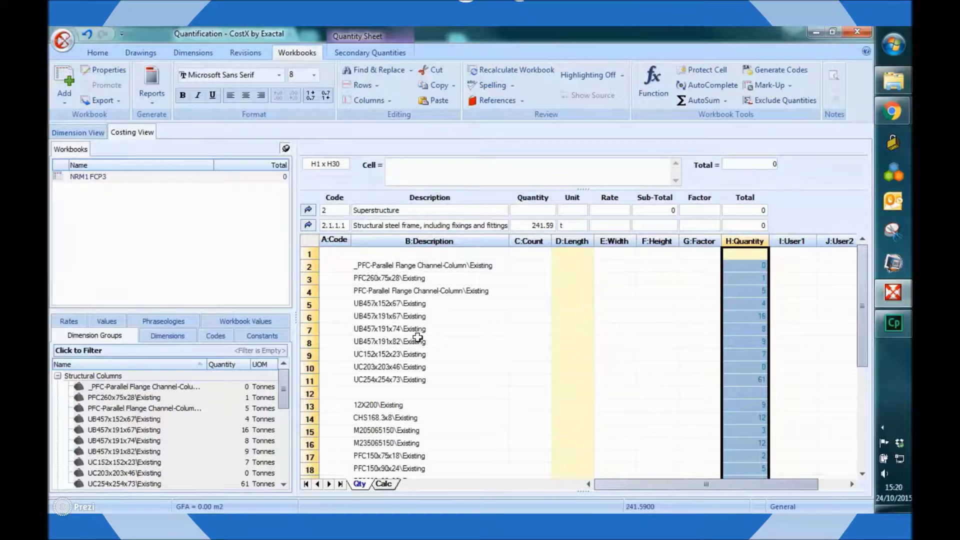
click(309, 225)
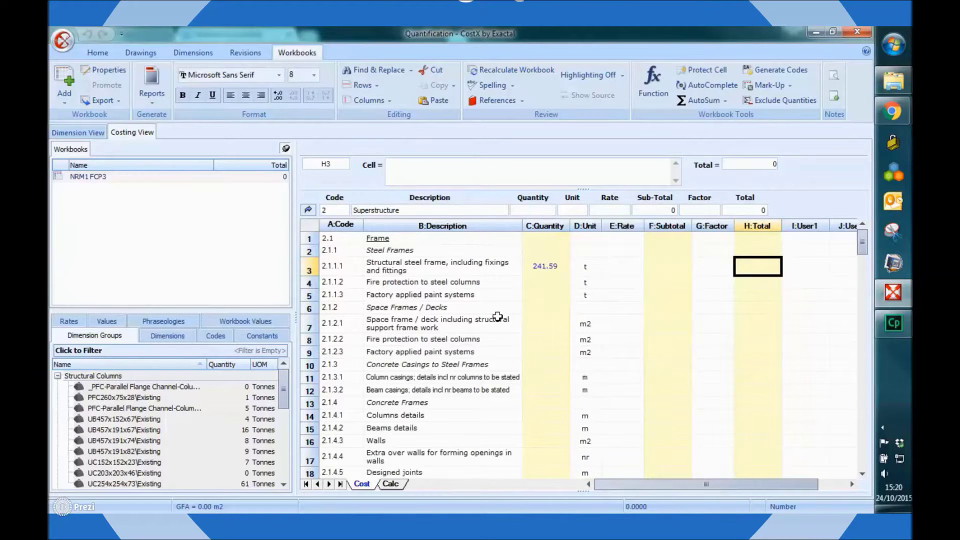
key(Right)
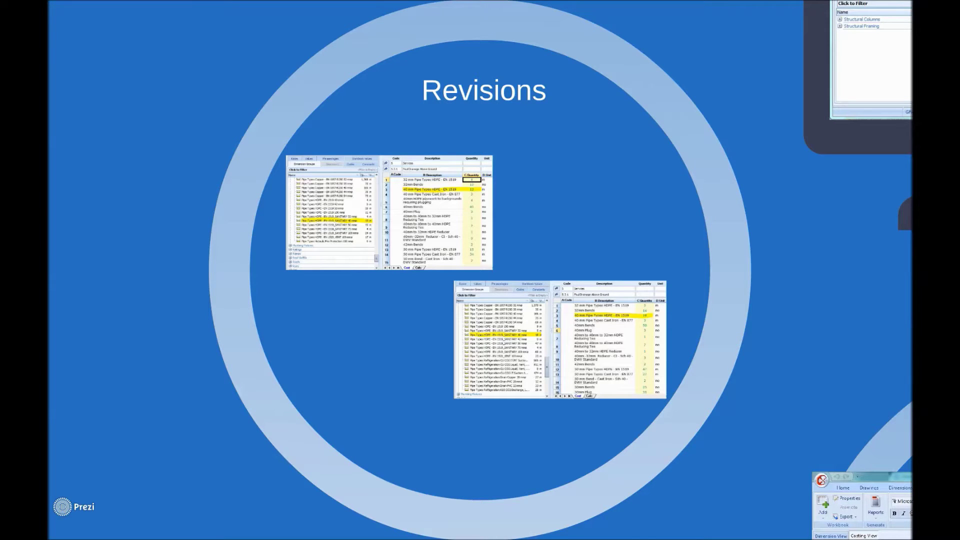
Step: Step through the Revisions screenshots showing the 40 mm HDPE pipe rising from 13 m to 18 m
key(Right)
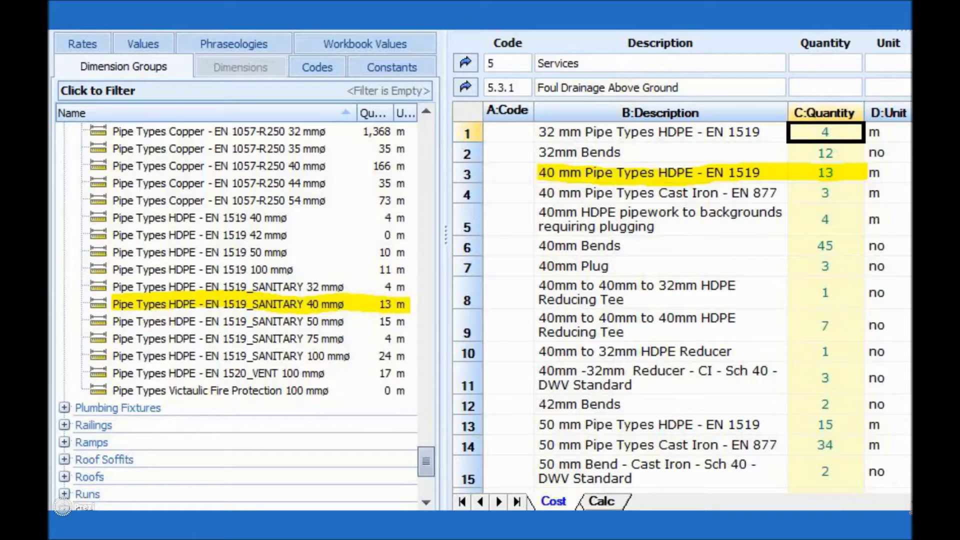
key(Right)
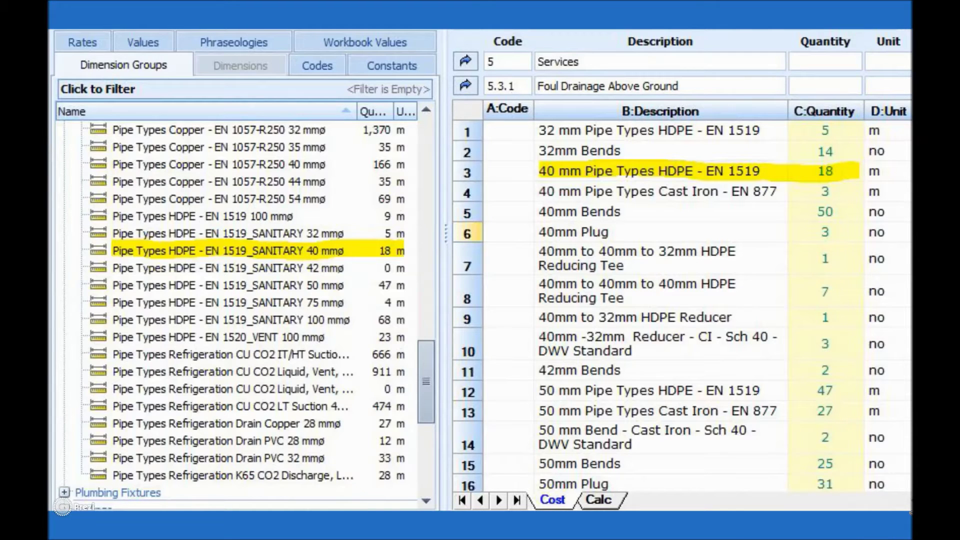
key(Right)
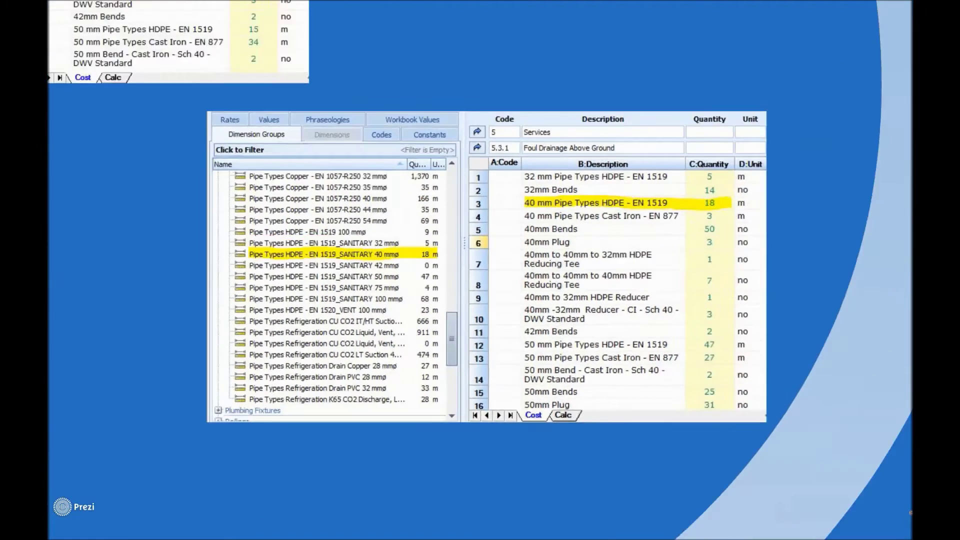